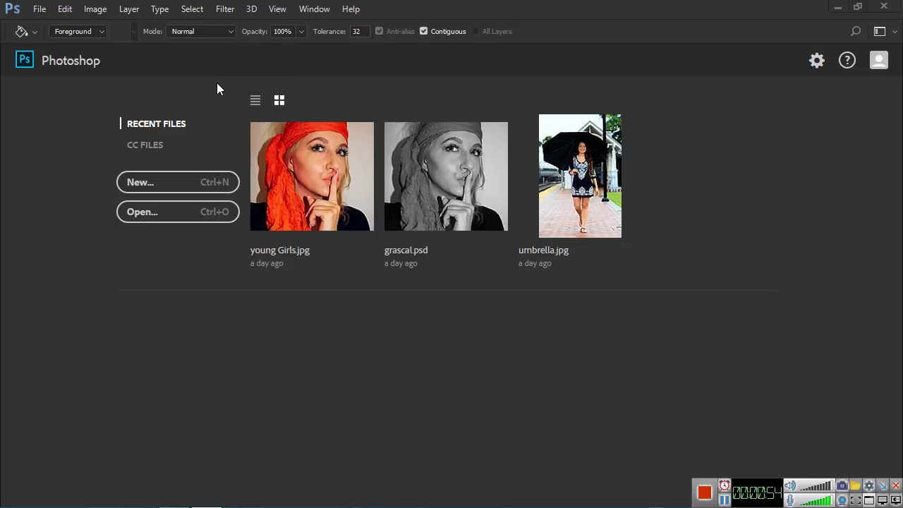
# Open young Girls.jpg from the Recent Files on the Photoshop start screen
pyautogui.click(261, 195)
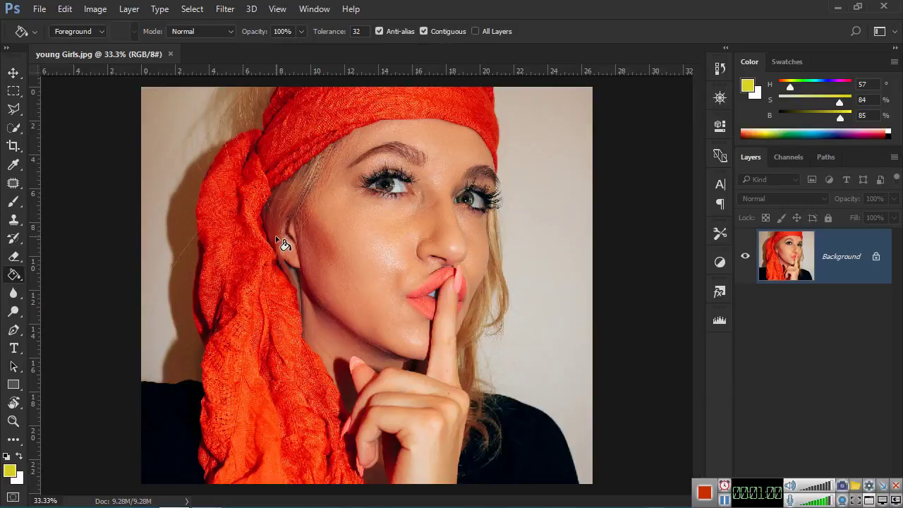
# Reset colours to default black and white and bring up Edit's Preferences submenu
pyautogui.press('d')
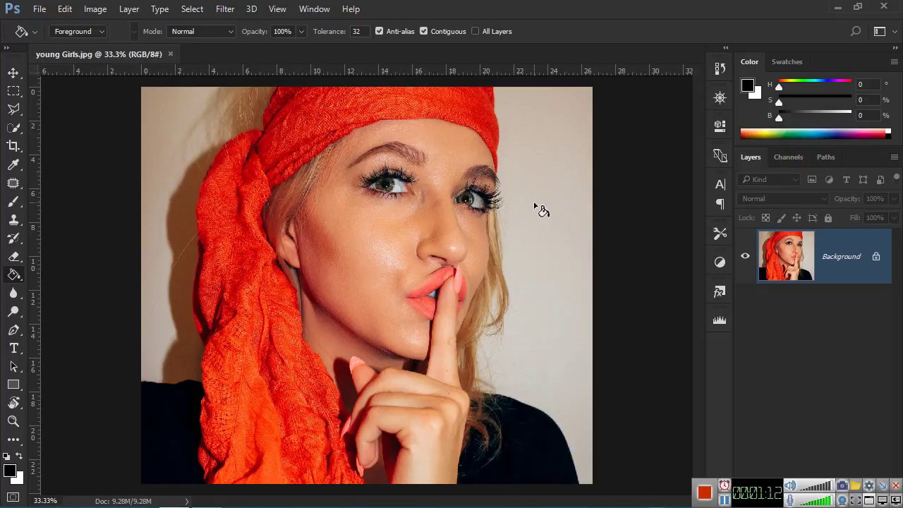
pyautogui.click(65, 9)
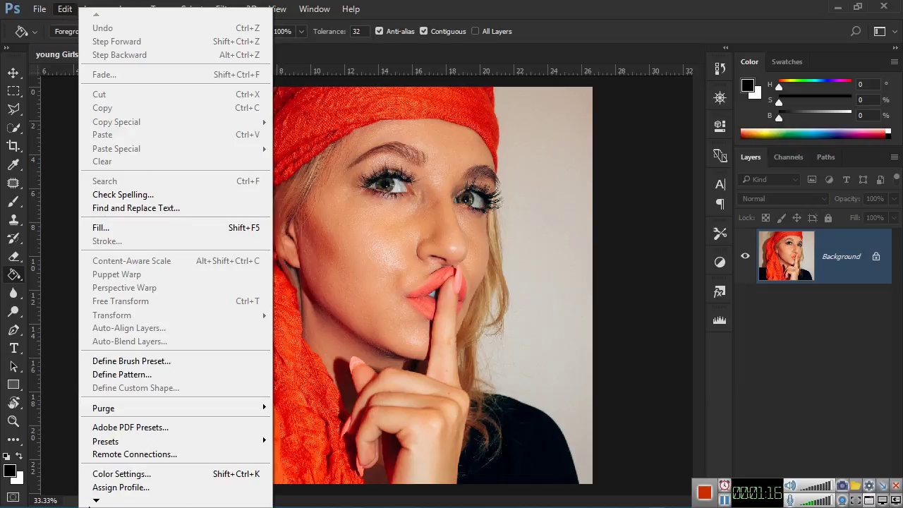
pyautogui.moveTo(96, 500)
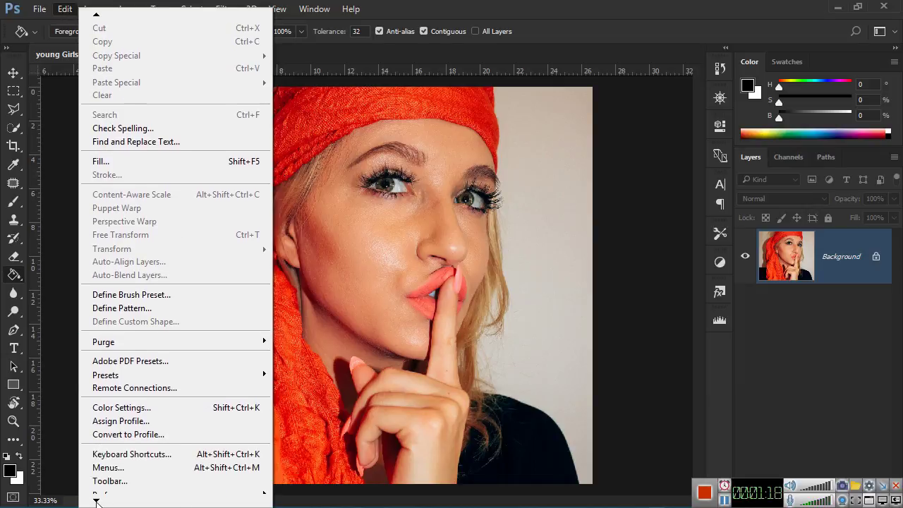
pyautogui.moveTo(114, 482)
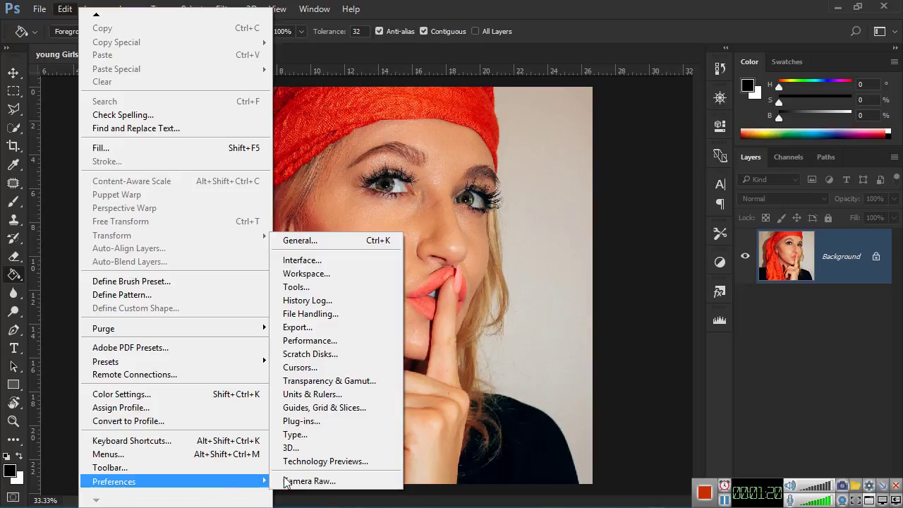
# In Interface preferences, try the dark, light and lightest themes and the Default highlight colour
pyautogui.click(335, 259)
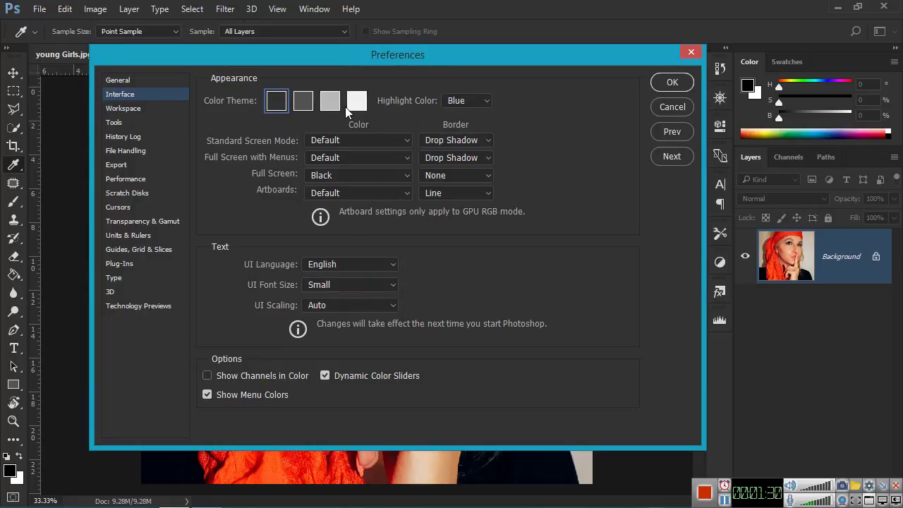
pyautogui.click(306, 104)
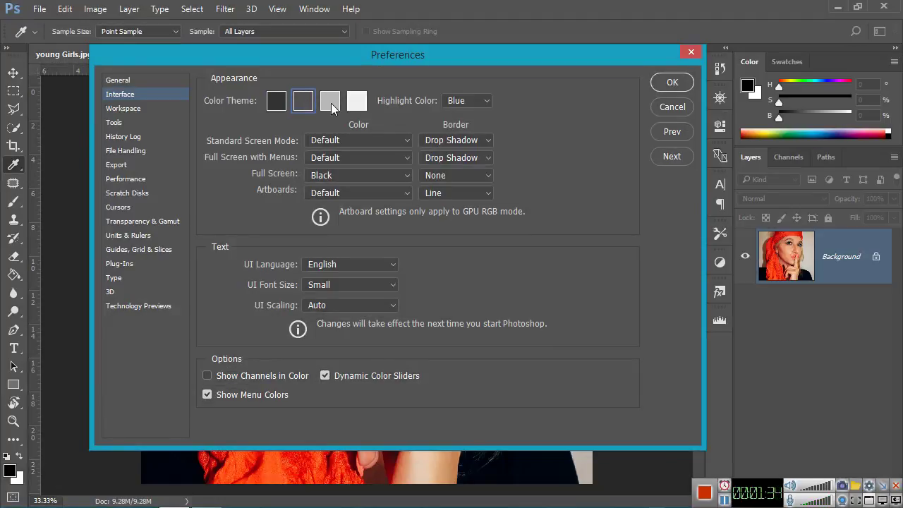
pyautogui.click(331, 105)
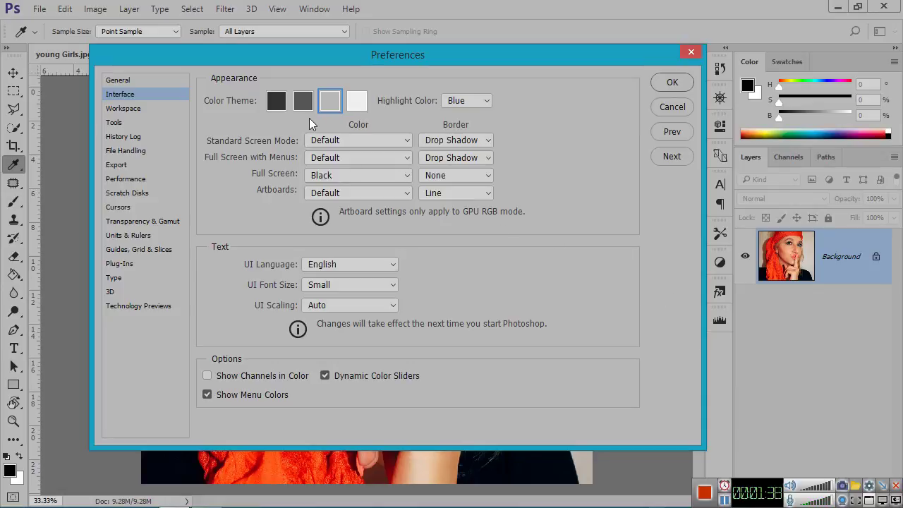
pyautogui.click(357, 105)
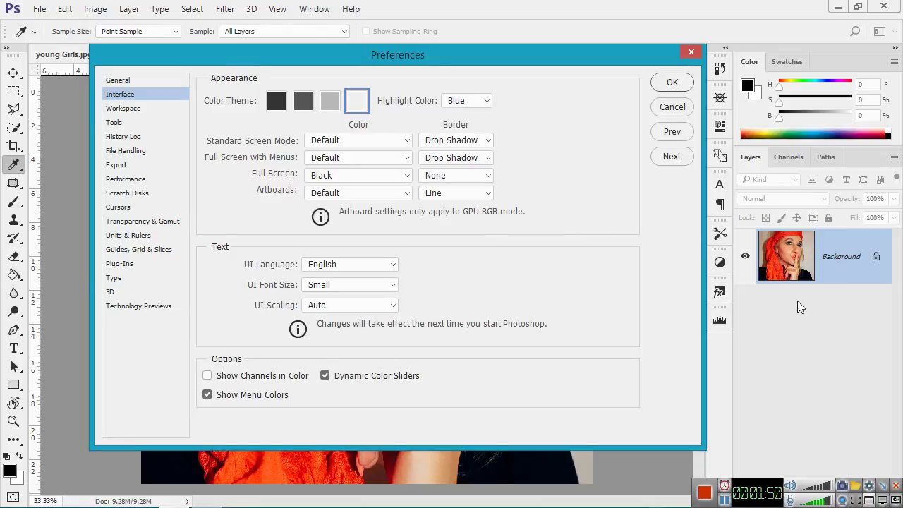
pyautogui.click(492, 103)
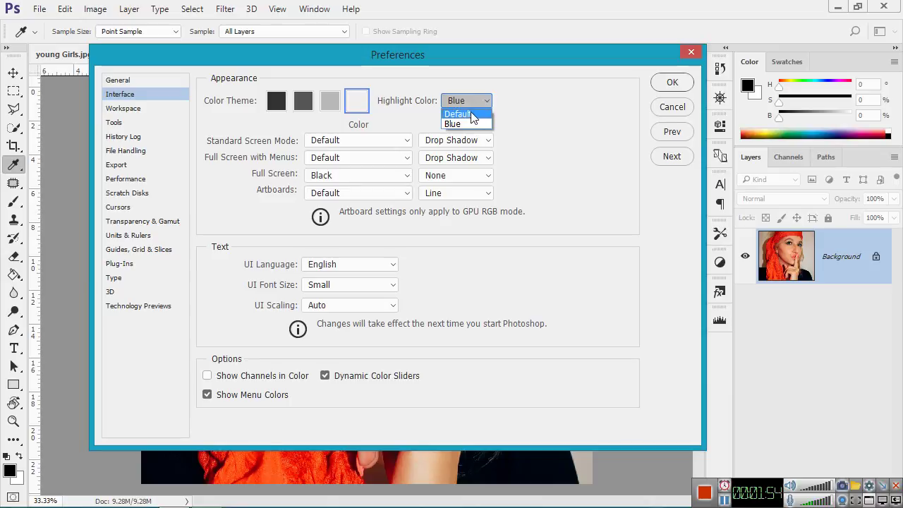
pyautogui.click(471, 114)
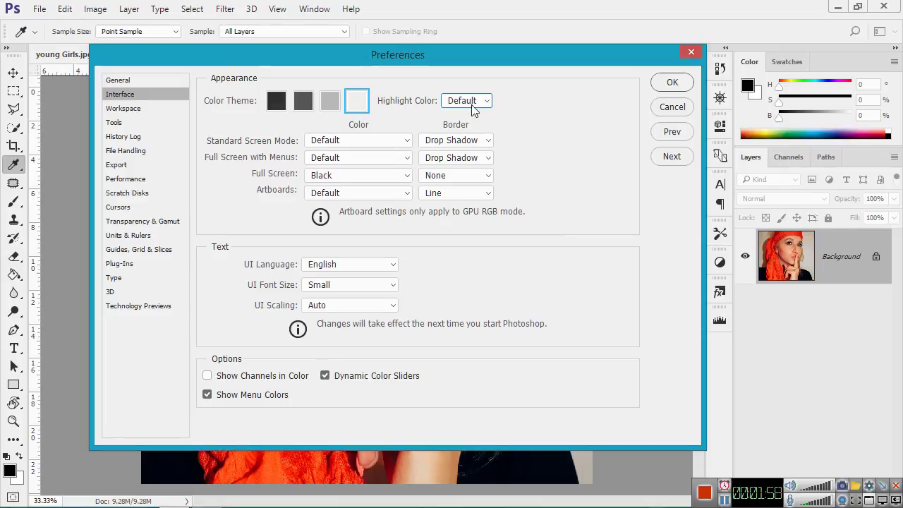
# Settle on the dark grey theme with Blue highlight colour and confirm the preferences
pyautogui.click(330, 104)
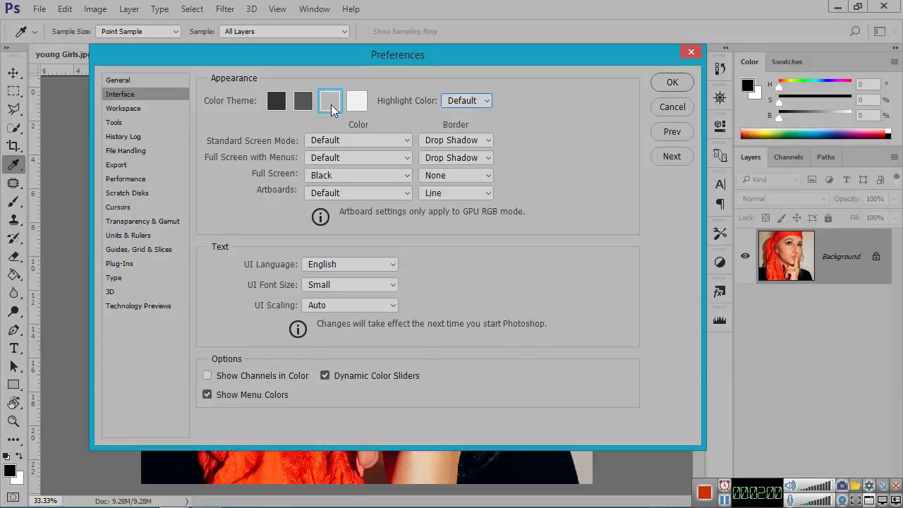
pyautogui.click(303, 101)
pyautogui.click(482, 103)
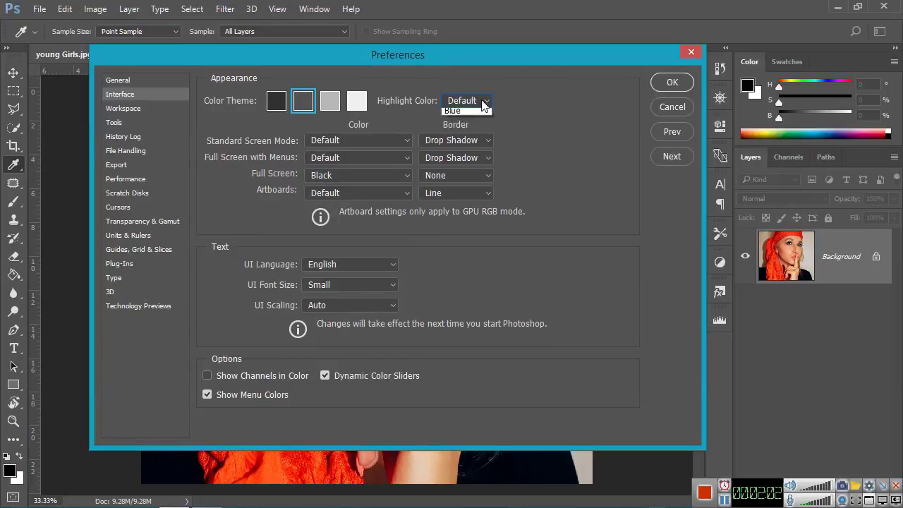
pyautogui.click(457, 113)
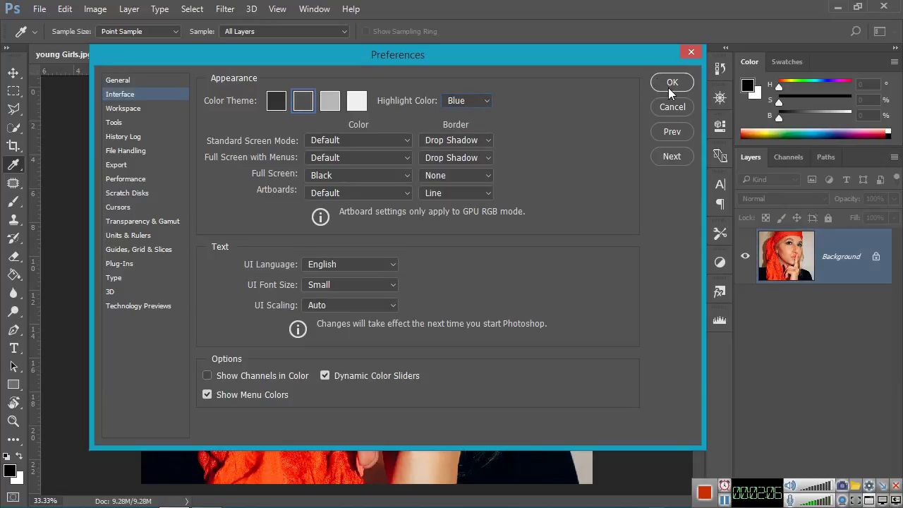
pyautogui.press('g')
pyautogui.click(668, 87)
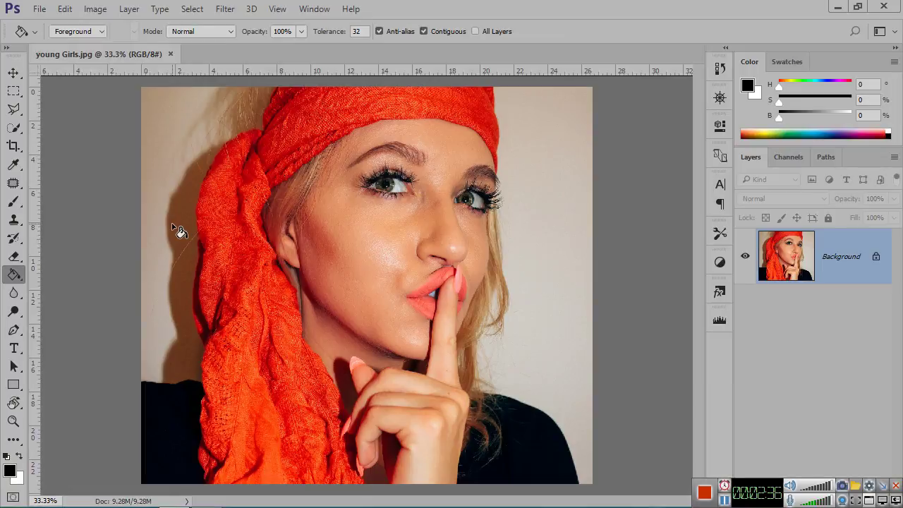
pyautogui.hotkey('shift', 'F1')
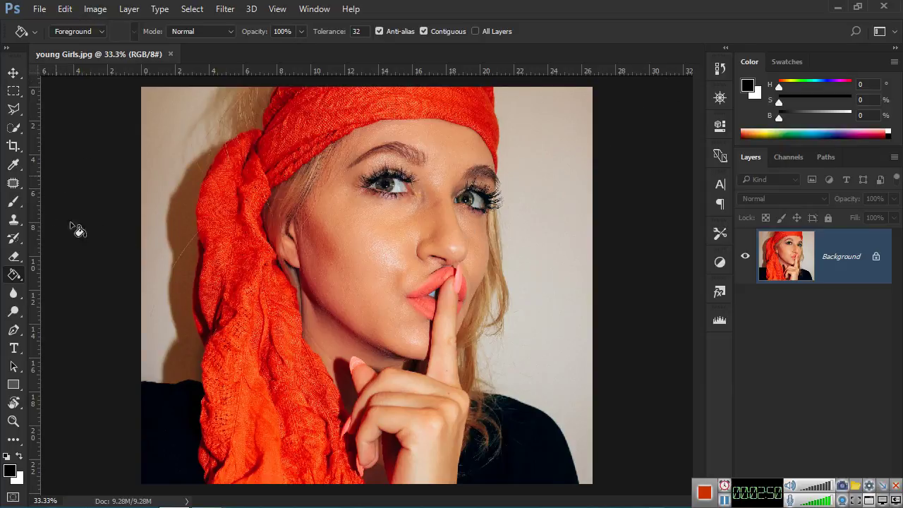
# Select the Move tool in the darkest workspace theme
pyautogui.click(13, 73)
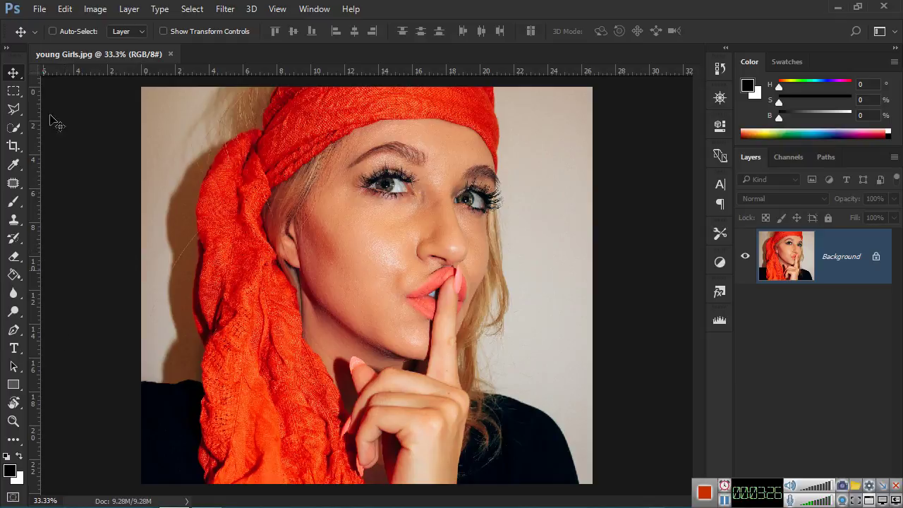
# Cycle the pasteboard colour through Black and Dark Gray, ending on Medium Gray
pyautogui.rightClick(85, 182)
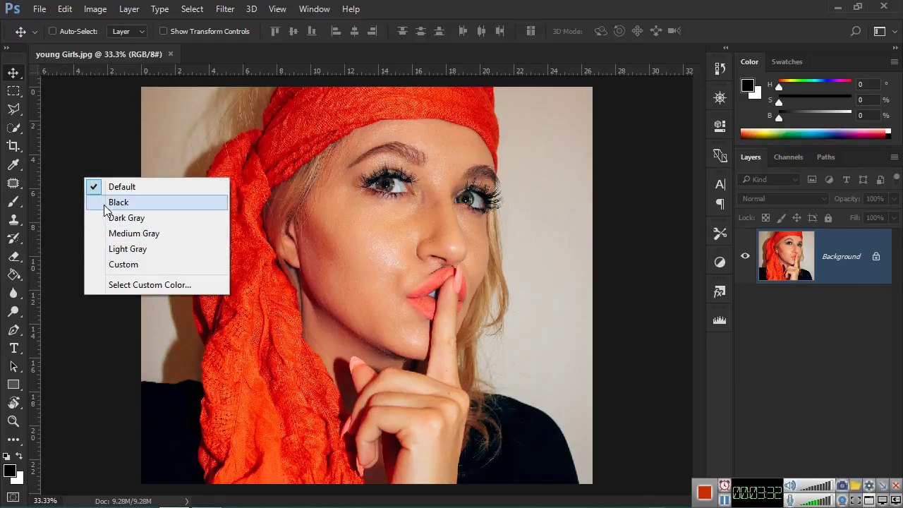
pyautogui.click(106, 203)
pyautogui.rightClick(85, 151)
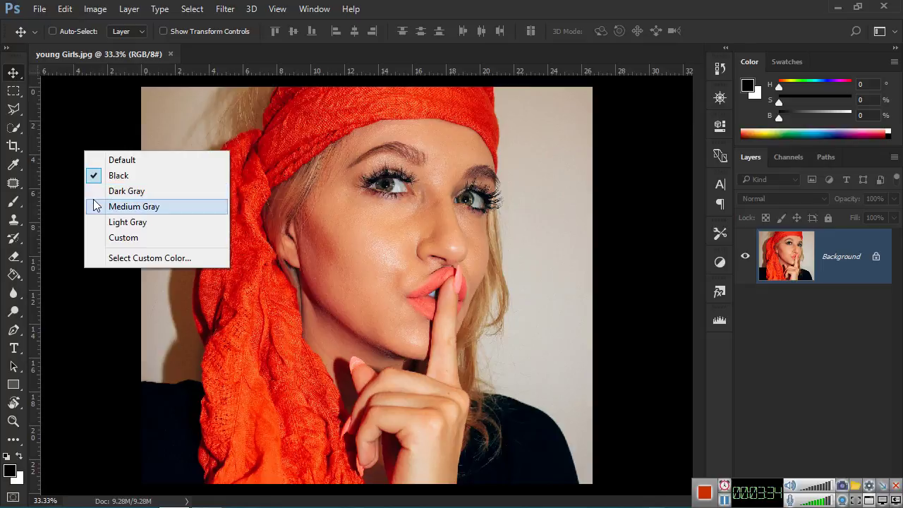
pyautogui.click(96, 190)
pyautogui.rightClick(87, 178)
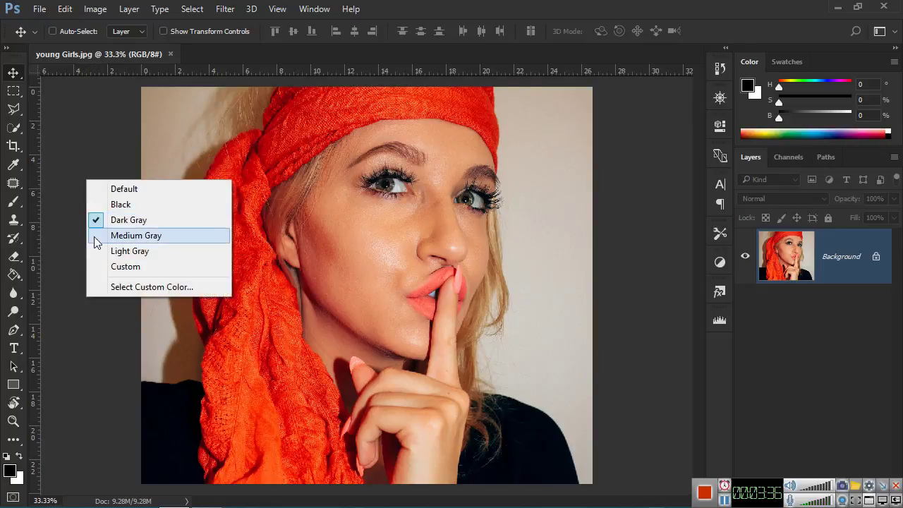
pyautogui.click(97, 237)
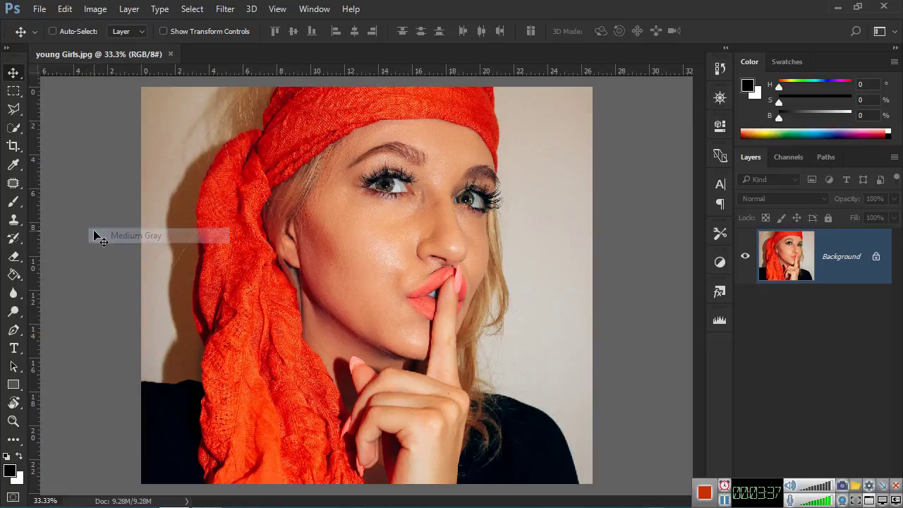
pyautogui.rightClick(83, 192)
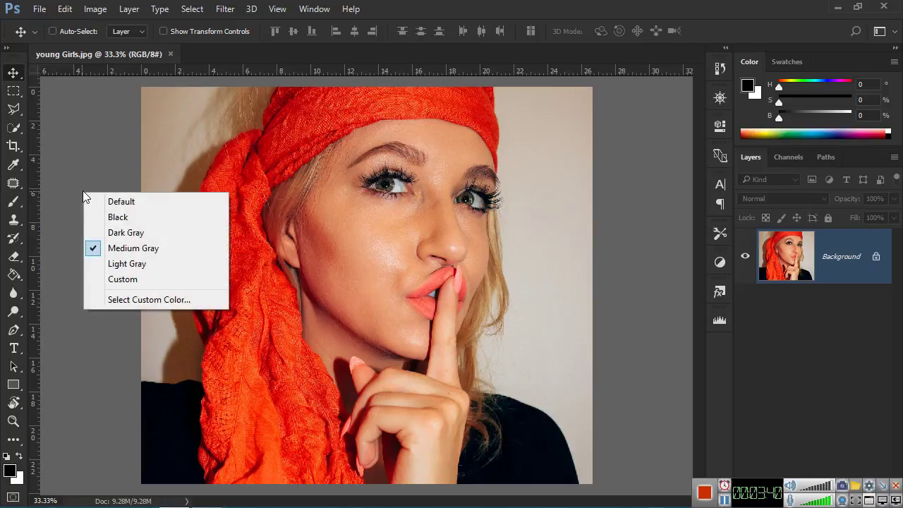
# Set a custom purple pasteboard colour, then reset the pasteboard to Default
pyautogui.click(119, 299)
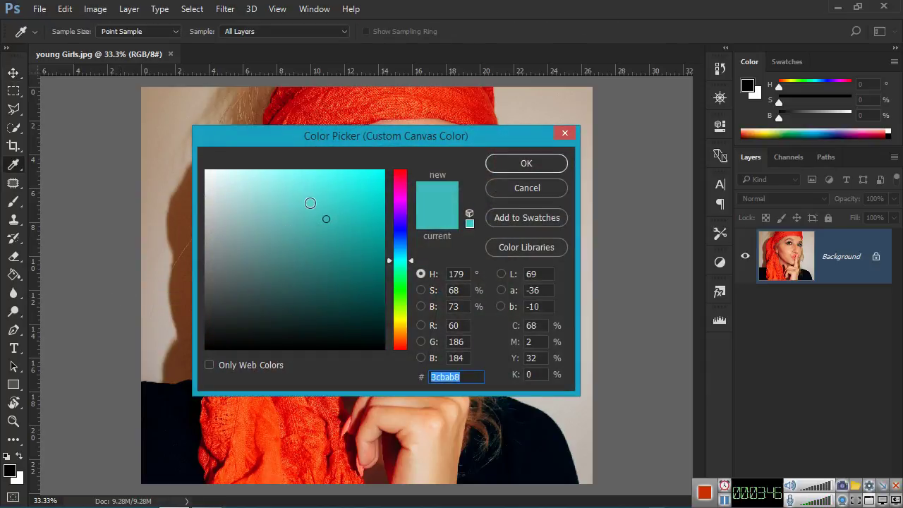
pyautogui.moveTo(370, 141); pyautogui.dragTo(449, 111)
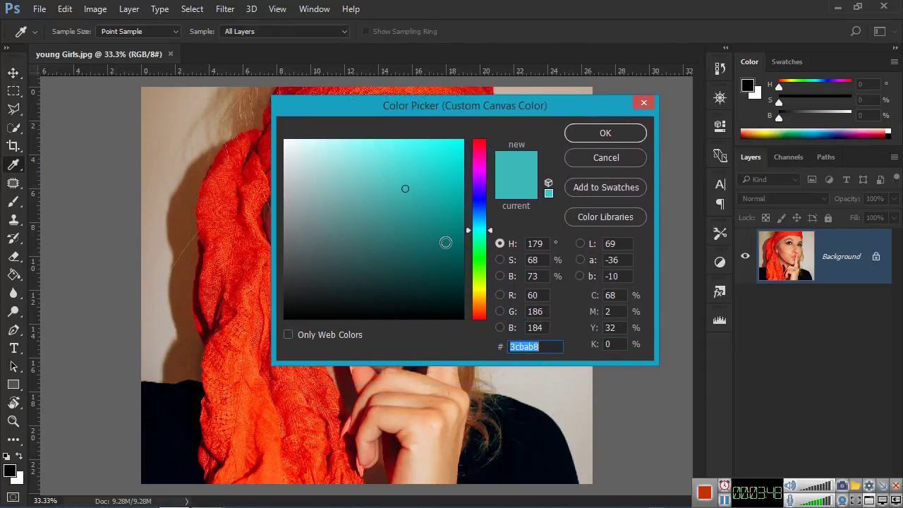
pyautogui.moveTo(490, 228); pyautogui.dragTo(498, 178)
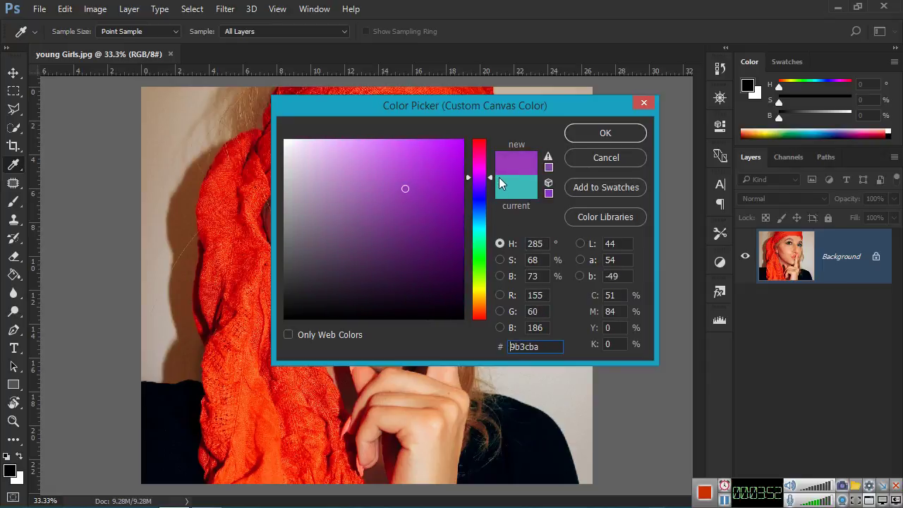
pyautogui.click(598, 135)
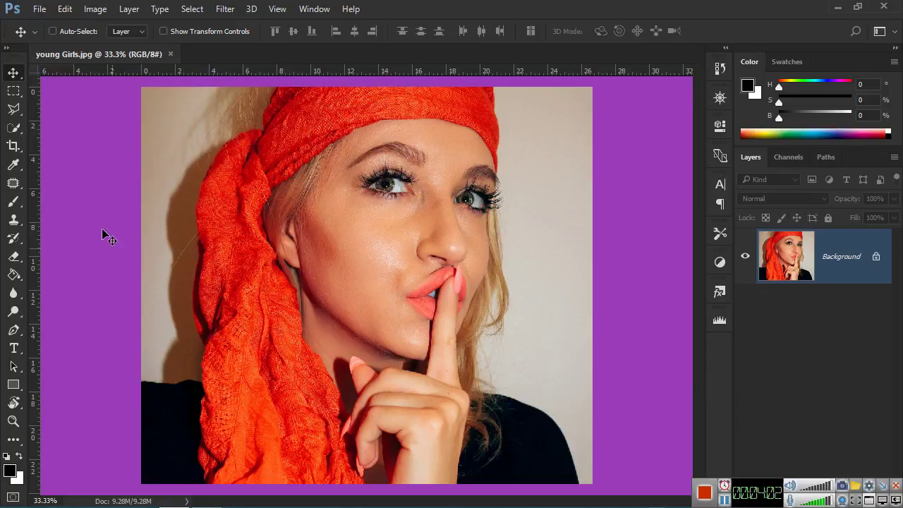
pyautogui.rightClick(86, 206)
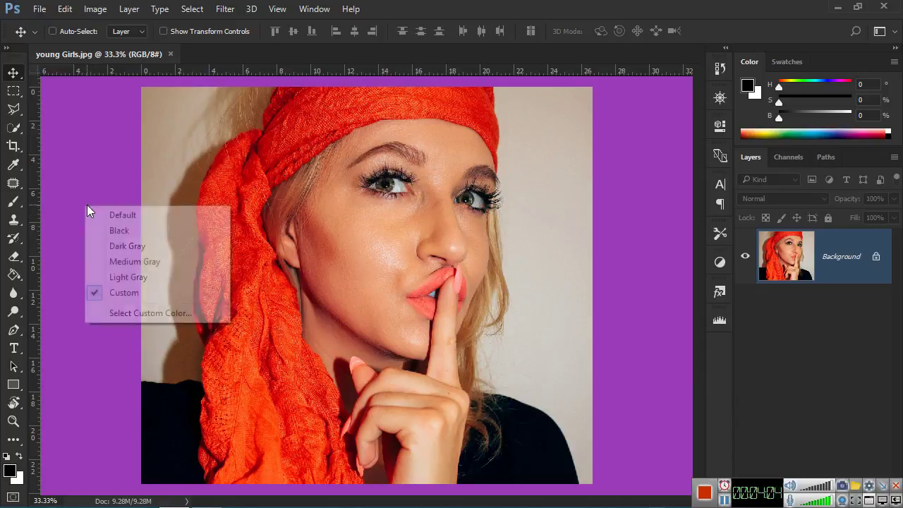
pyautogui.click(108, 215)
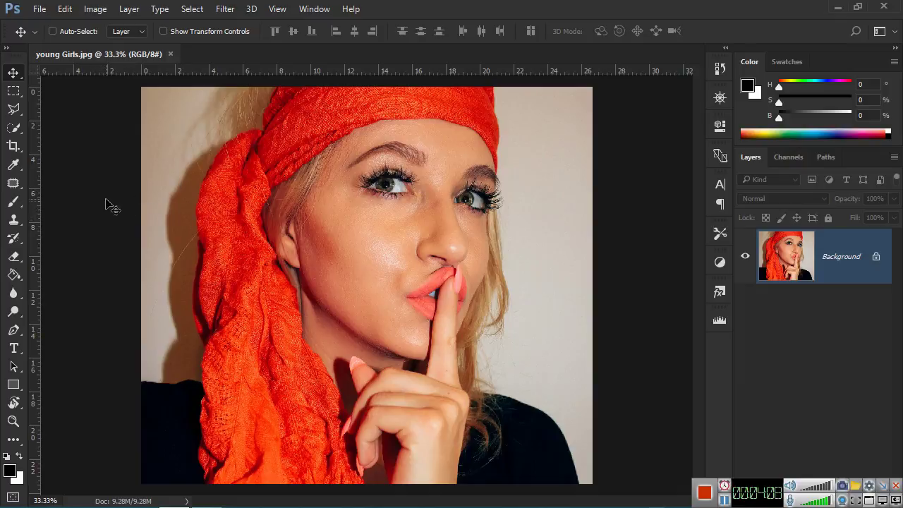
# Give the pasteboard a custom green colour and enlarge the Color panel's colour field
pyautogui.rightClick(106, 201)
pyautogui.click(117, 305)
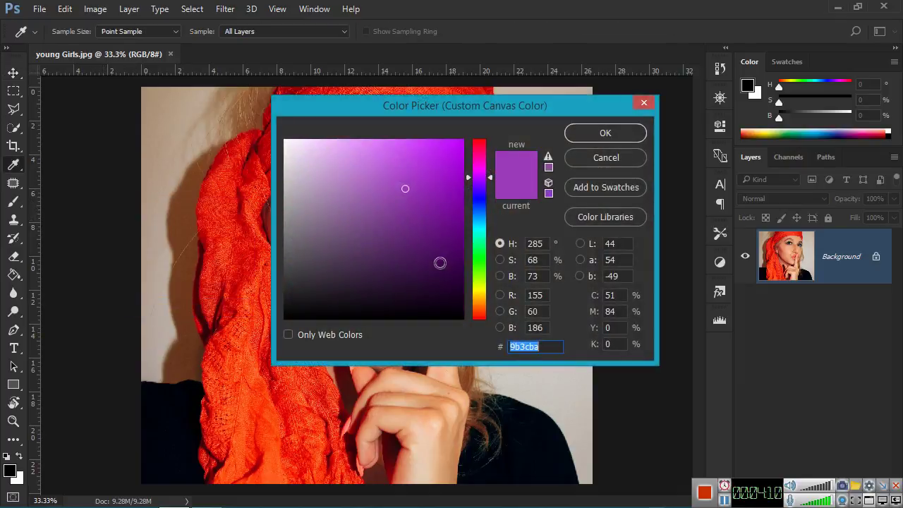
pyautogui.click(483, 245)
pyautogui.click(446, 224)
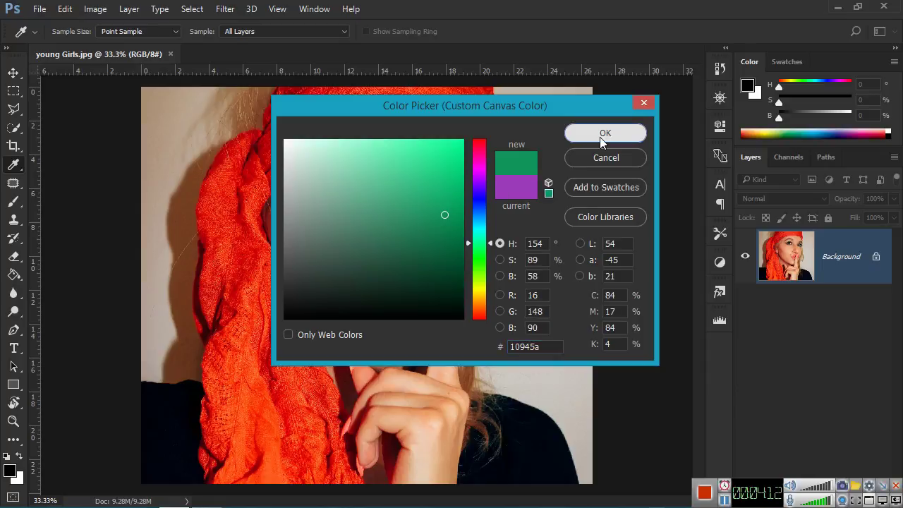
pyautogui.click(600, 137)
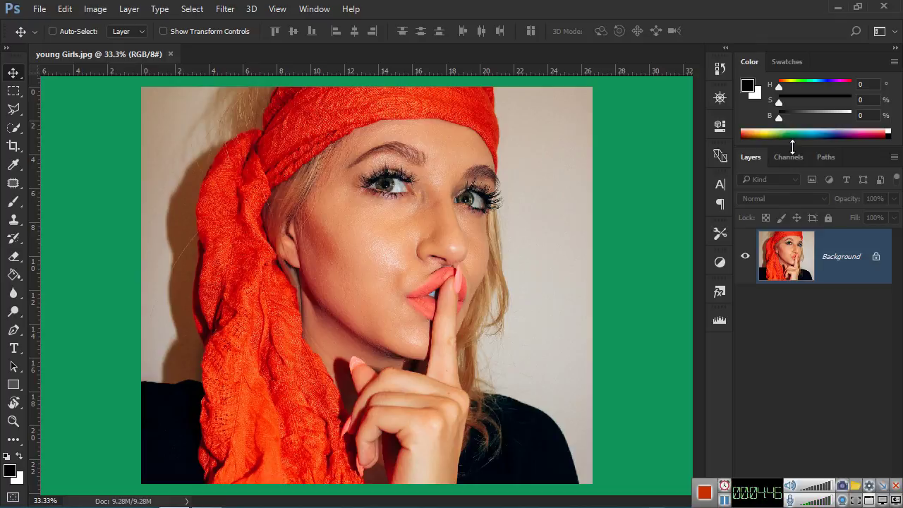
pyautogui.moveTo(793, 147); pyautogui.dragTo(783, 263)
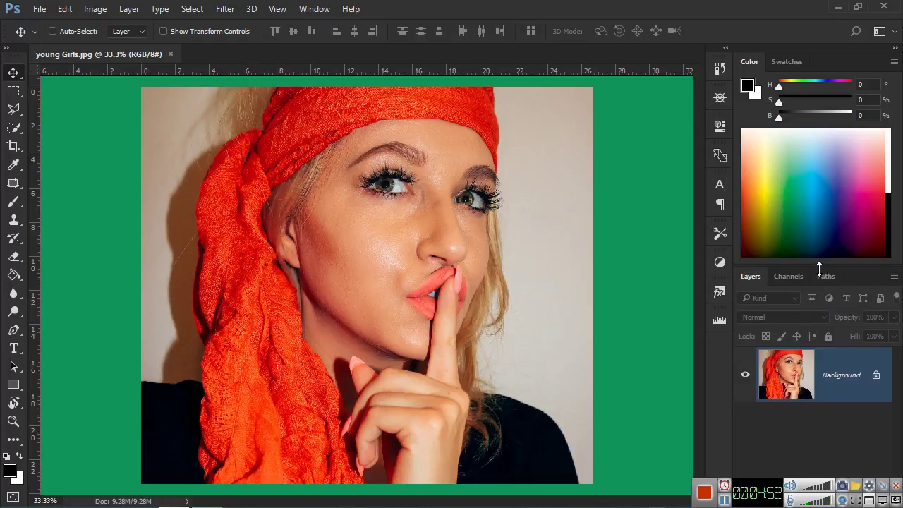
# Resize and toggle the Color panel, then set the foreground to dark blue (H 204, S 92, B 39)
pyautogui.moveTo(821, 266); pyautogui.dragTo(819, 275)
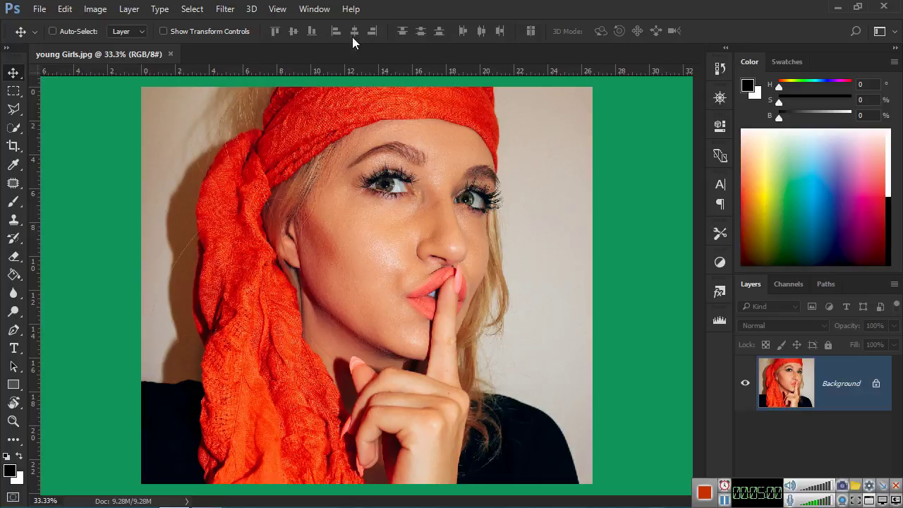
pyautogui.click(326, 11)
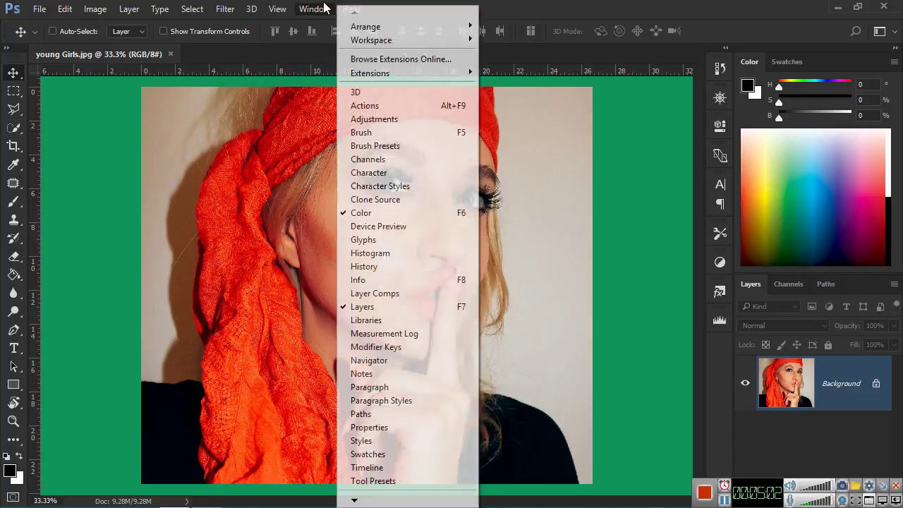
pyautogui.click(373, 216)
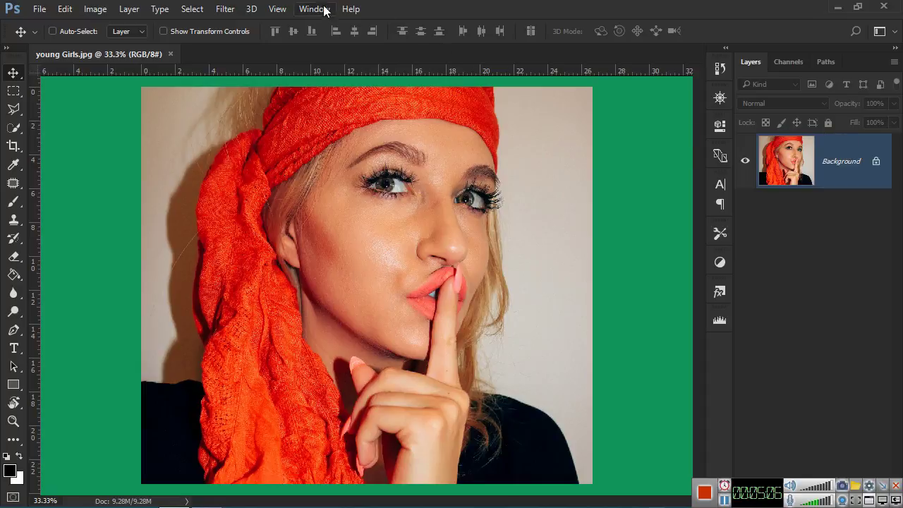
pyautogui.click(326, 11)
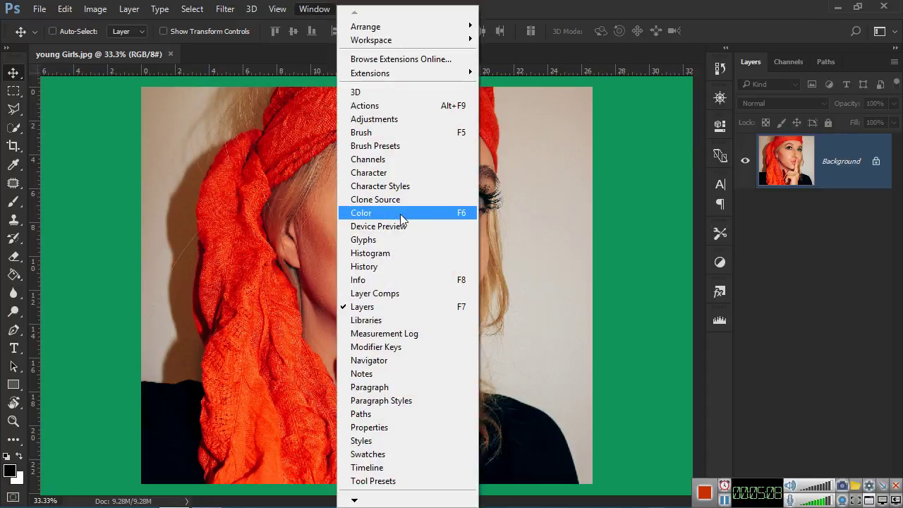
pyautogui.click(403, 216)
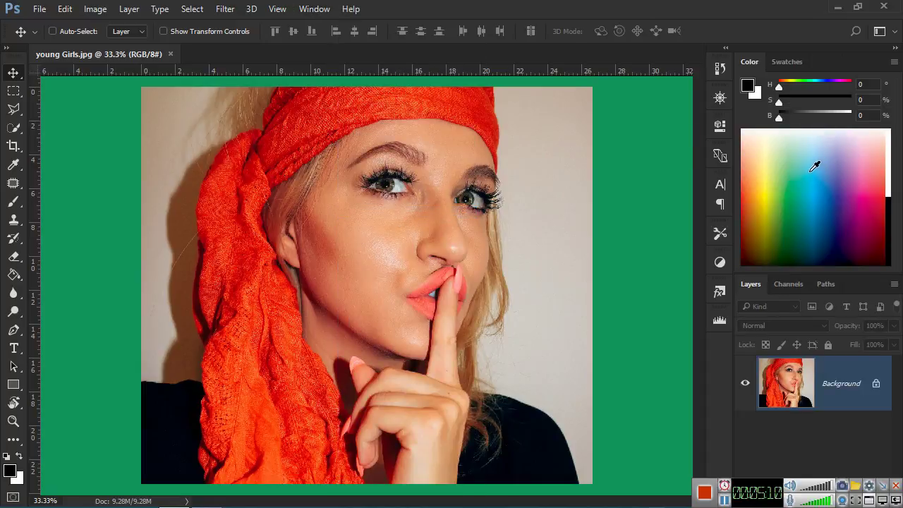
pyautogui.click(828, 244)
pyautogui.click(827, 235)
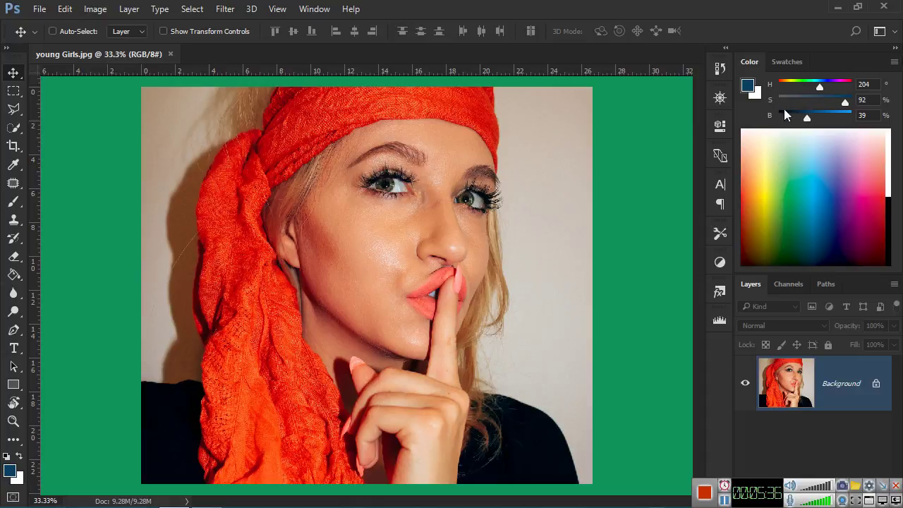
# Shift the foreground to teal (H 172, S 92, B 39) via Hue Cube, ending on HSB Sliders
pyautogui.click(894, 62)
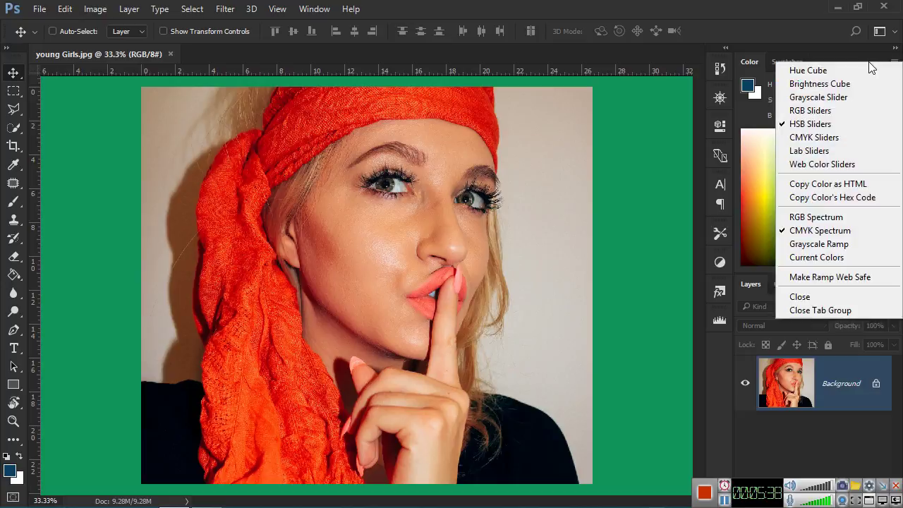
pyautogui.click(894, 64)
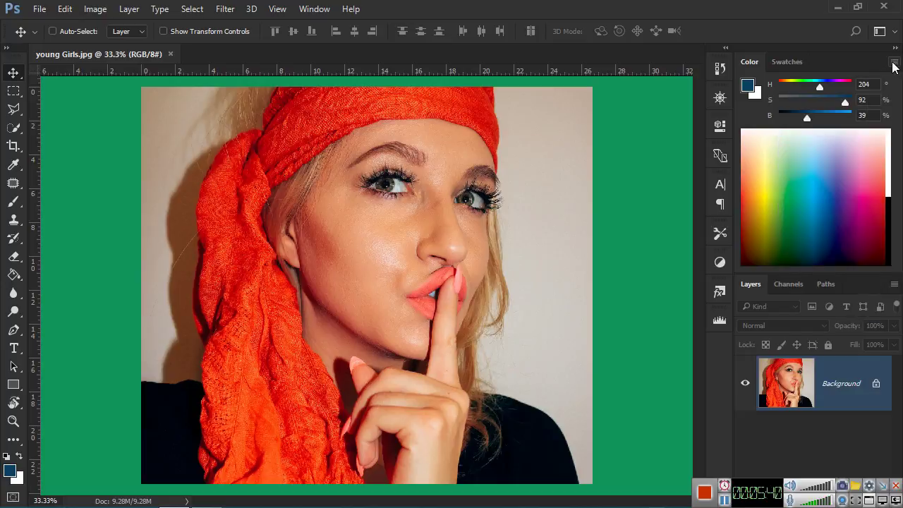
pyautogui.click(894, 64)
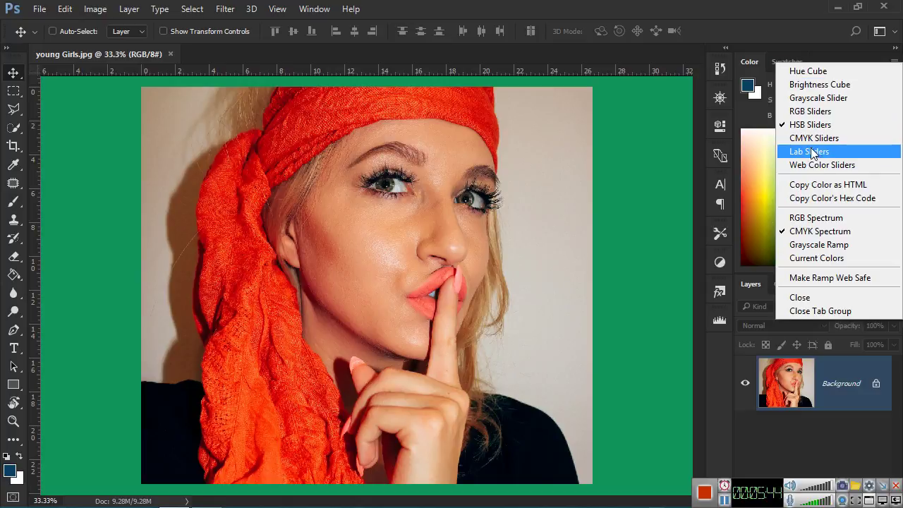
pyautogui.click(804, 73)
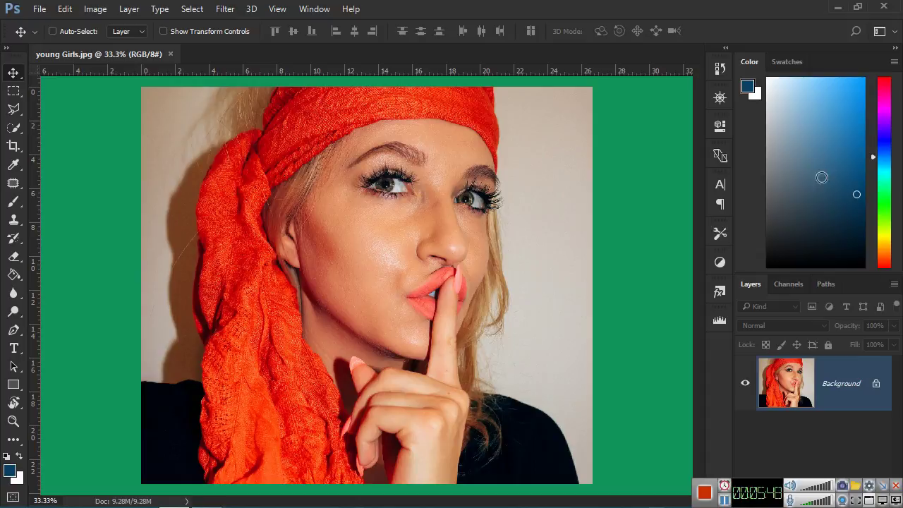
pyautogui.moveTo(873, 162); pyautogui.dragTo(873, 174)
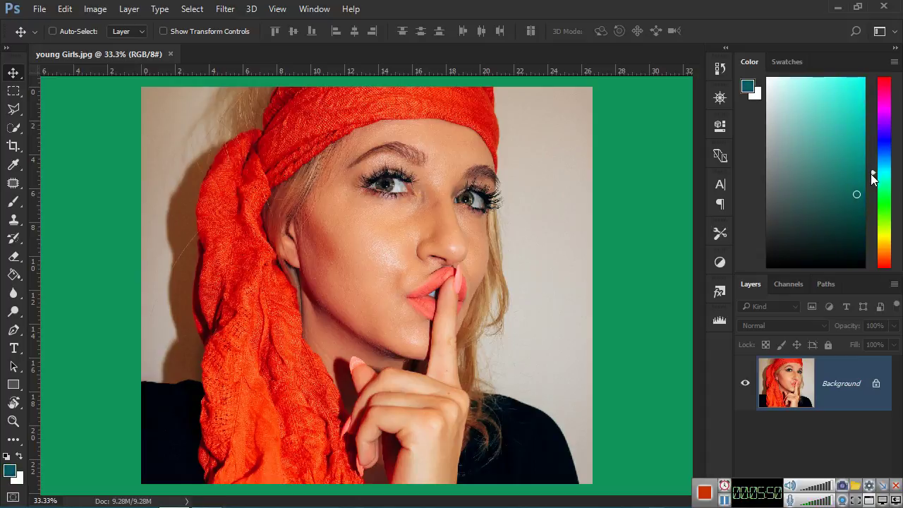
pyautogui.click(895, 62)
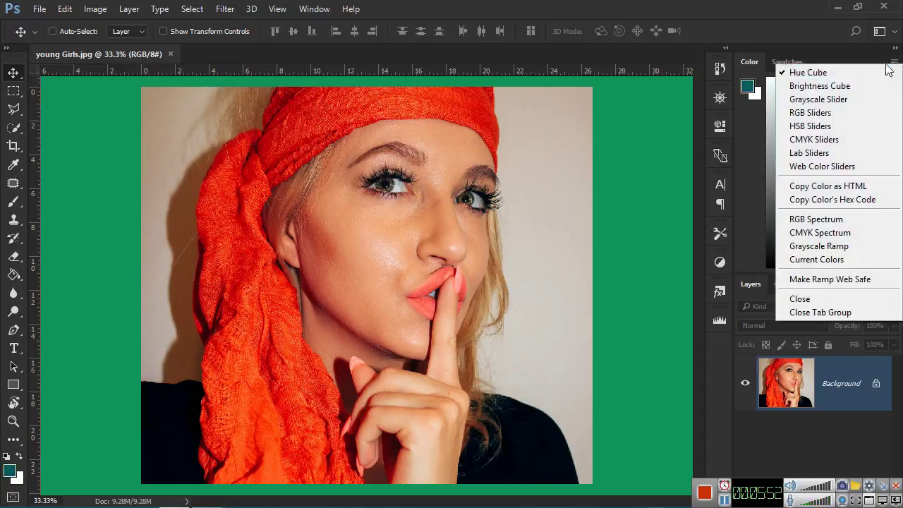
pyautogui.click(818, 113)
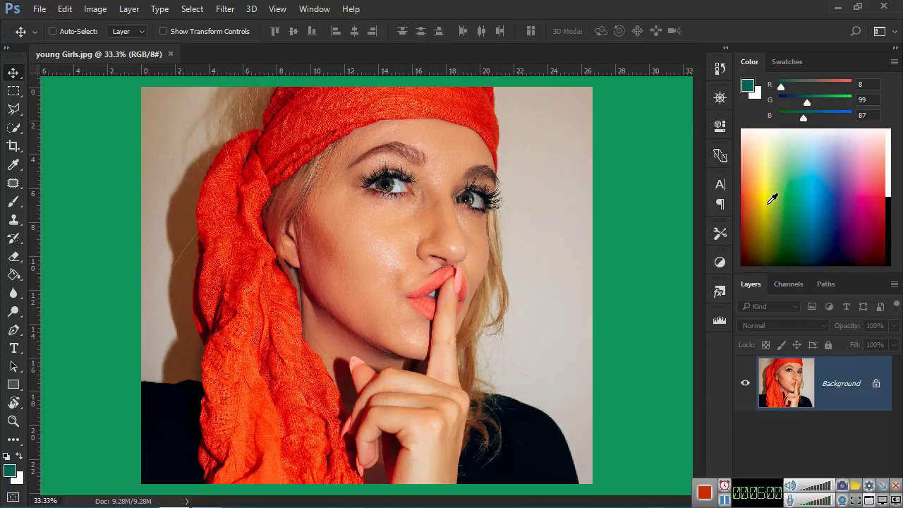
pyautogui.click(895, 62)
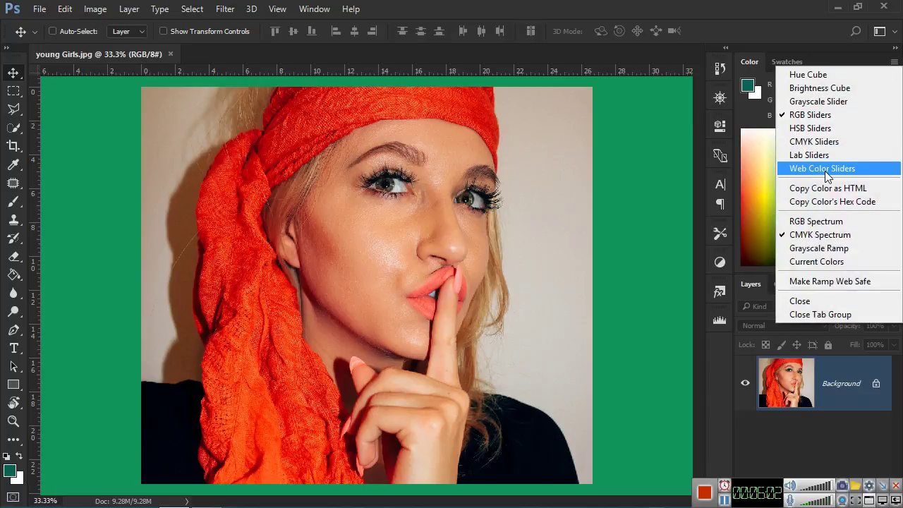
pyautogui.click(821, 127)
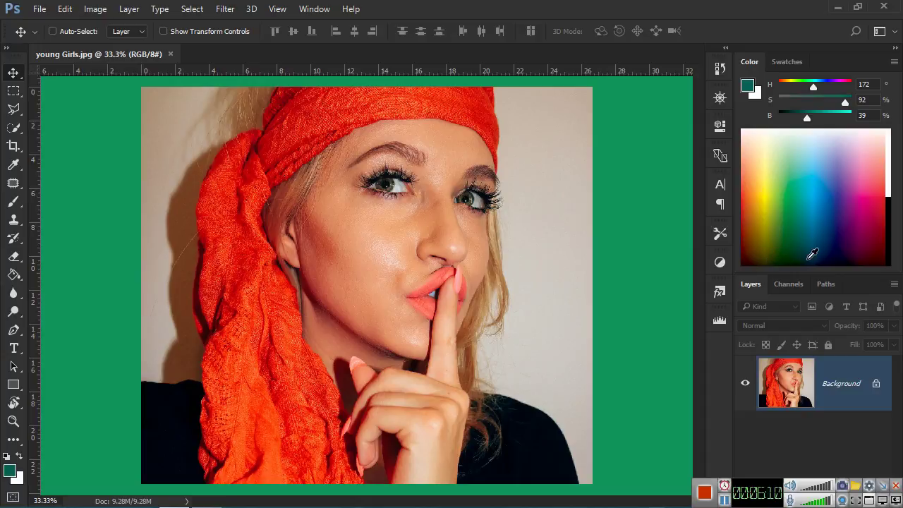
# Set the foreground to bright yellow (H 58, S 79, B 95) and bring up the Paint Bucket tool group
pyautogui.click(771, 238)
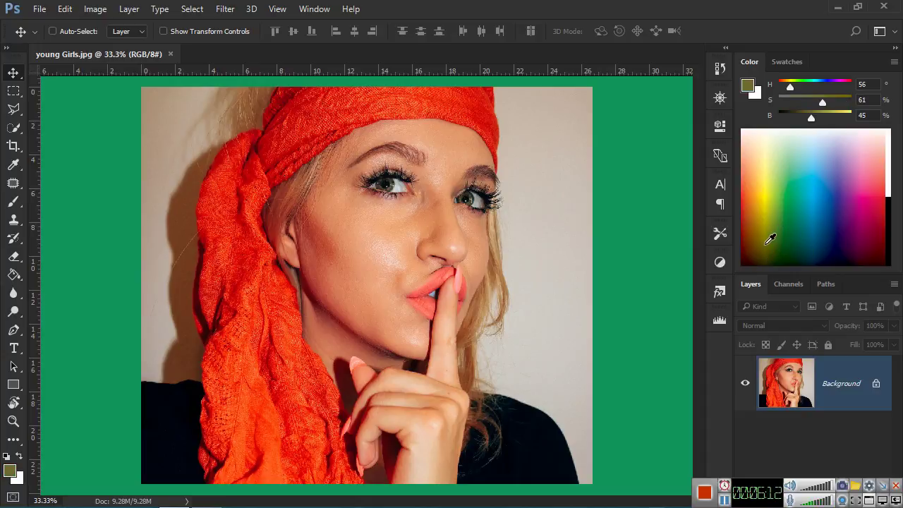
pyautogui.click(770, 217)
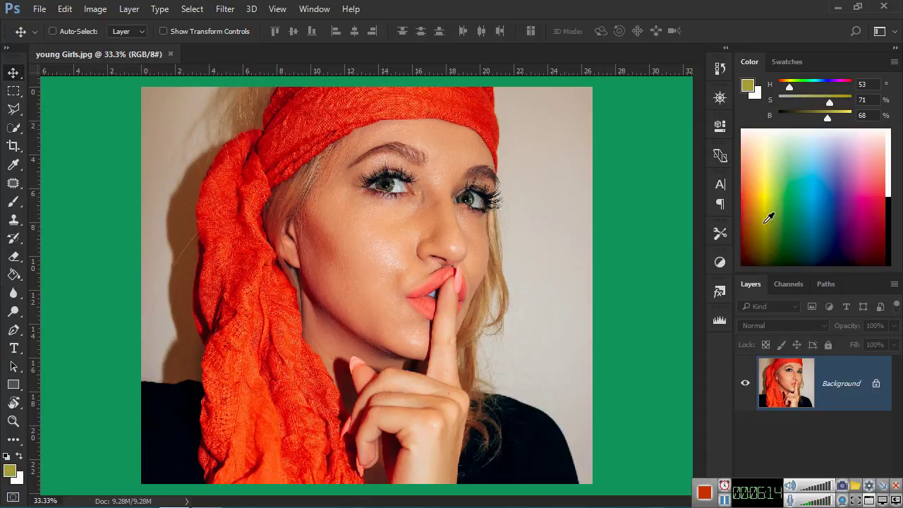
pyautogui.click(771, 188)
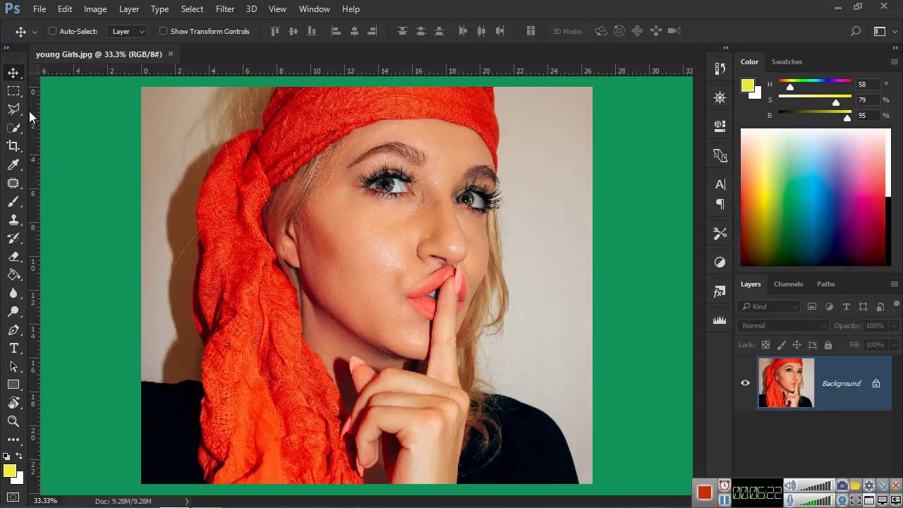
pyautogui.click(14, 279)
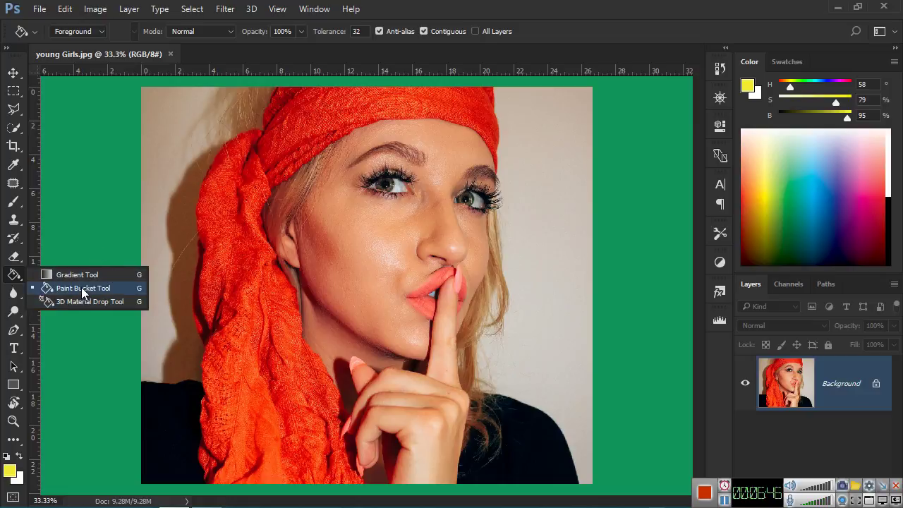
pyautogui.click(82, 288)
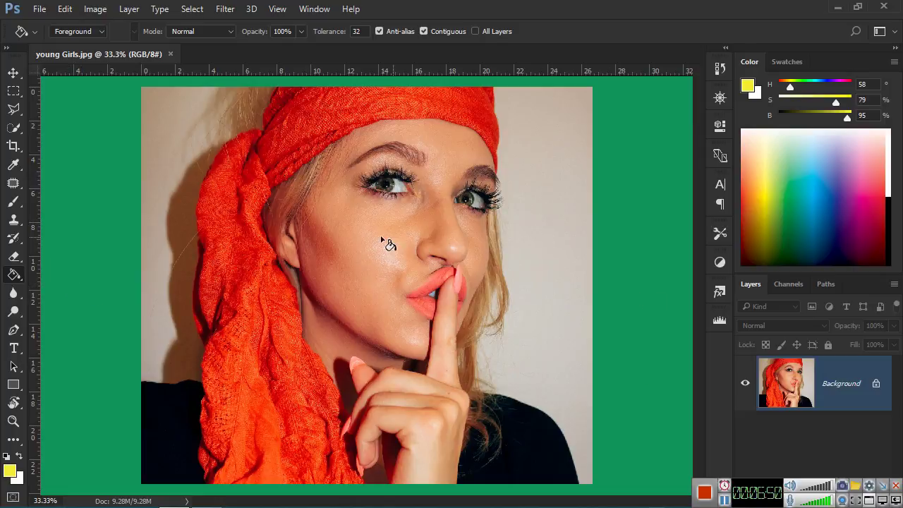
pyautogui.click(514, 243)
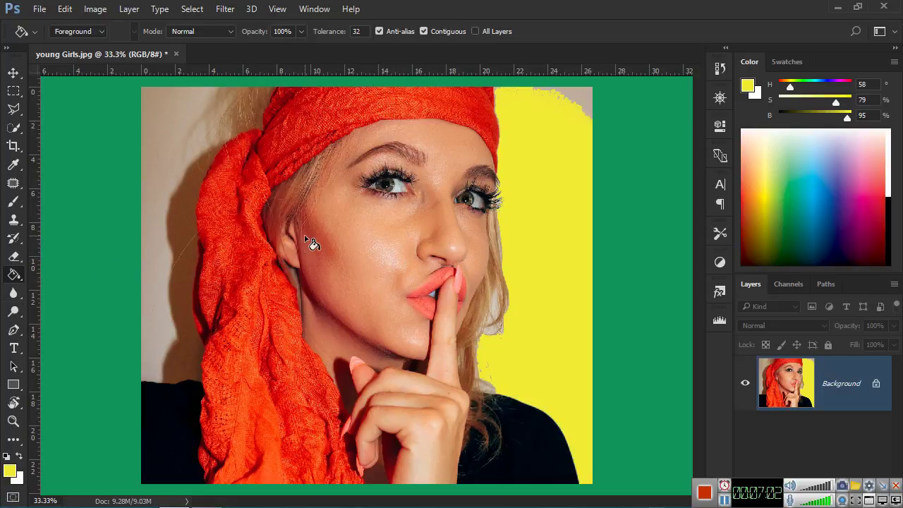
pyautogui.hotkey('ctrl', 'z')
pyautogui.click(341, 225)
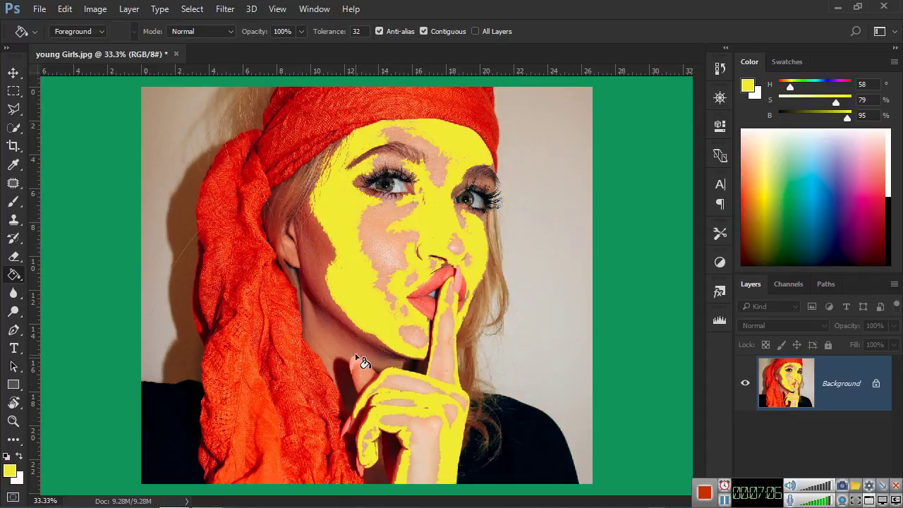
pyautogui.hotkey('ctrl', 'z')
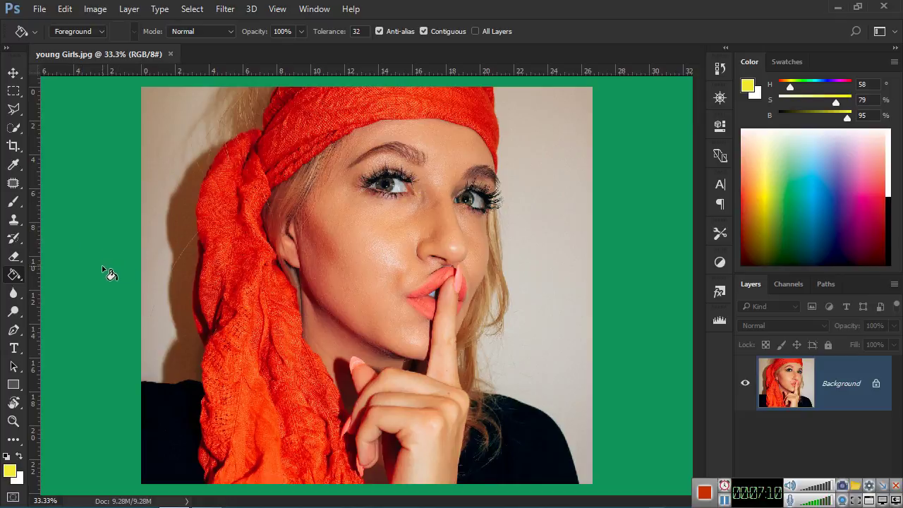
pyautogui.keyDown('shift'); pyautogui.click(82, 274); pyautogui.keyUp('shift')
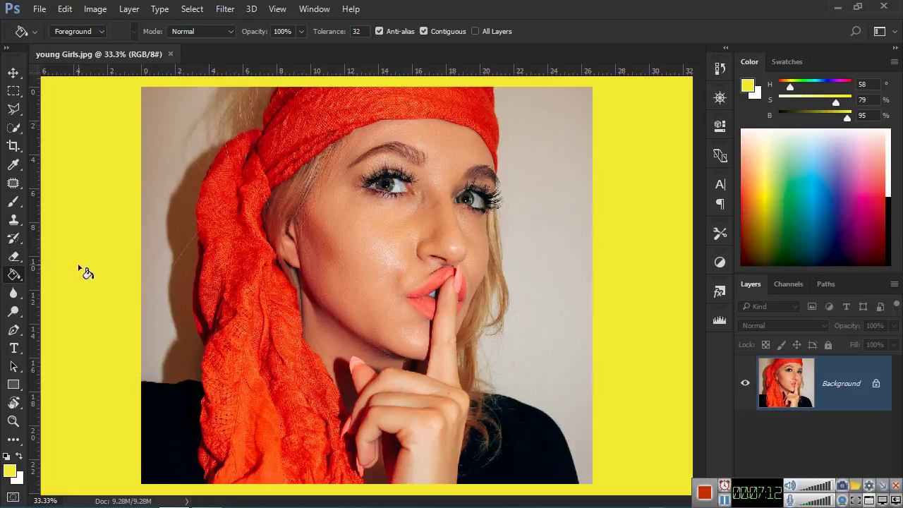
# Fill the pasteboard with blue (H 202, S 85, B 81) using the Paint Bucket
pyautogui.click(824, 172)
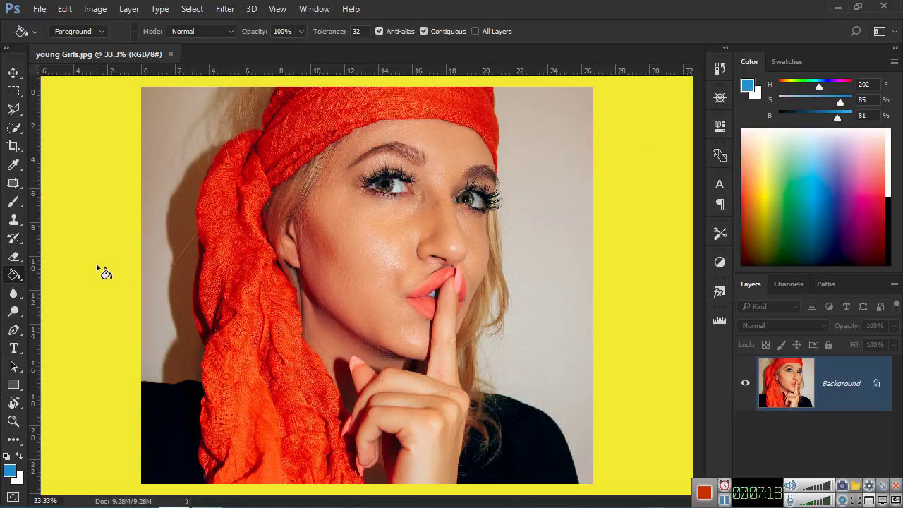
pyautogui.click(74, 247)
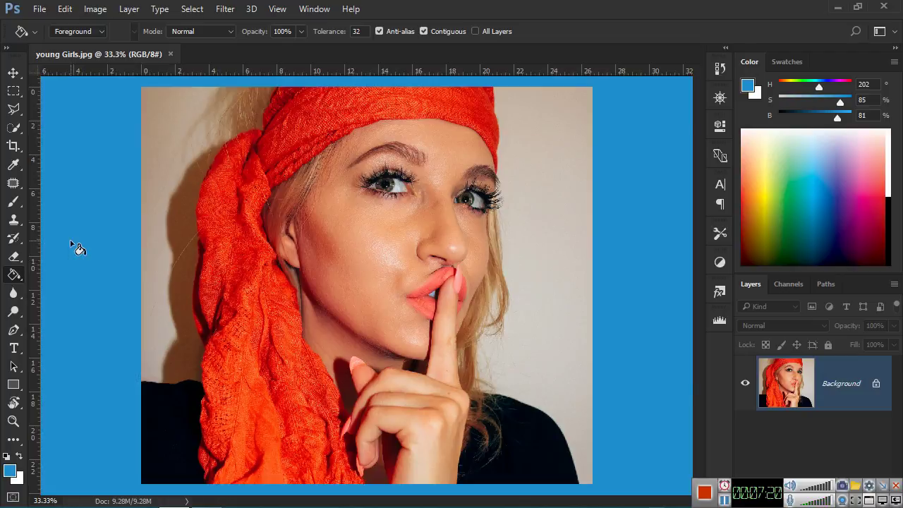
pyautogui.rightClick(633, 190)
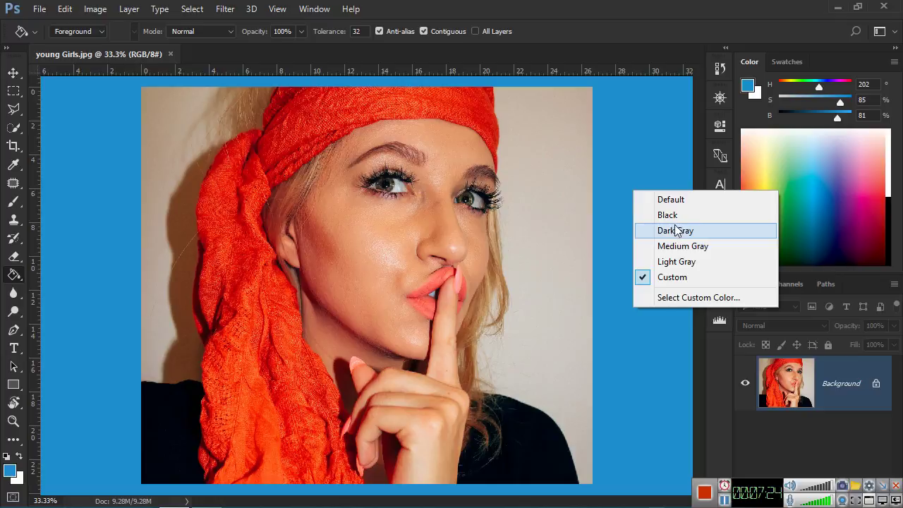
# Reset the pasteboard around young Girls.jpg from blue to the Default dark gray
pyautogui.click(668, 200)
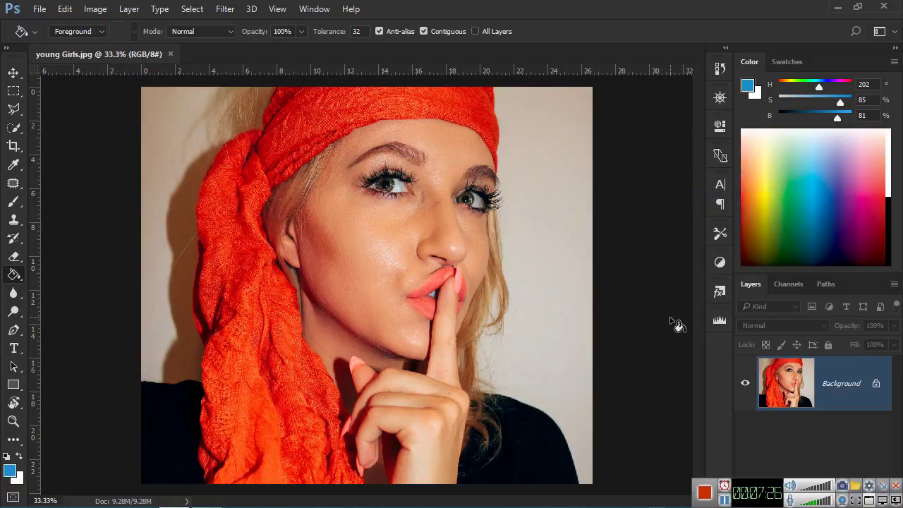